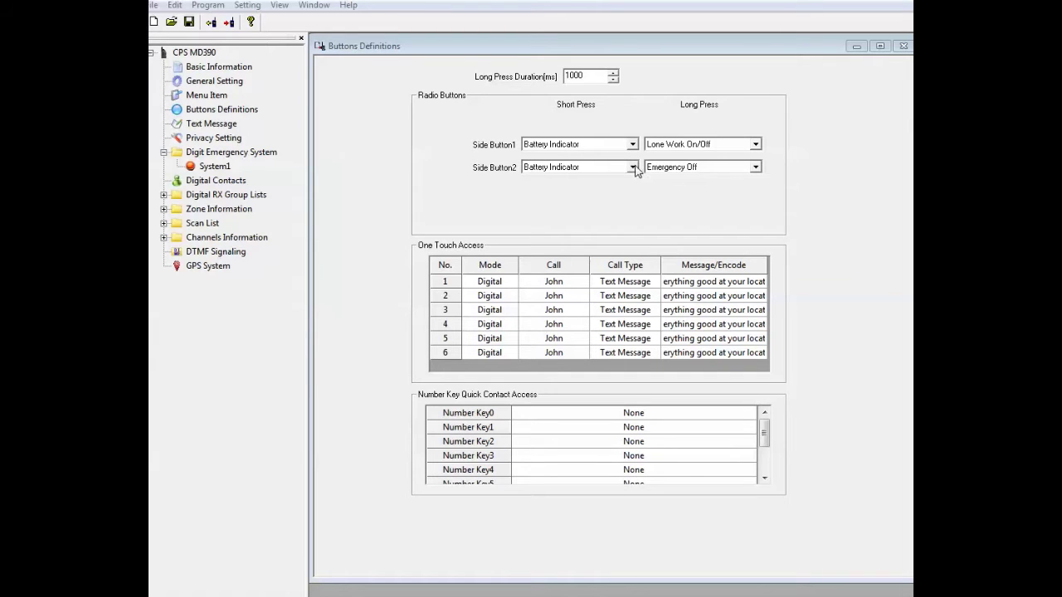
Examine the functions that can be assigned to a short press of Side Button2, leaving the assignment as it is.
left_click(632, 168)
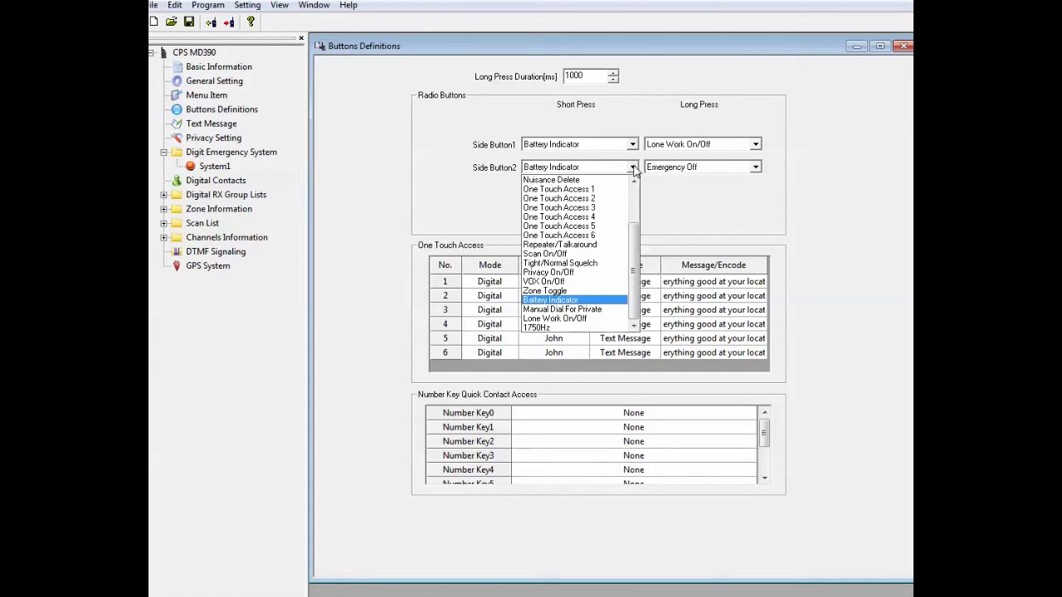
left_click(633, 169)
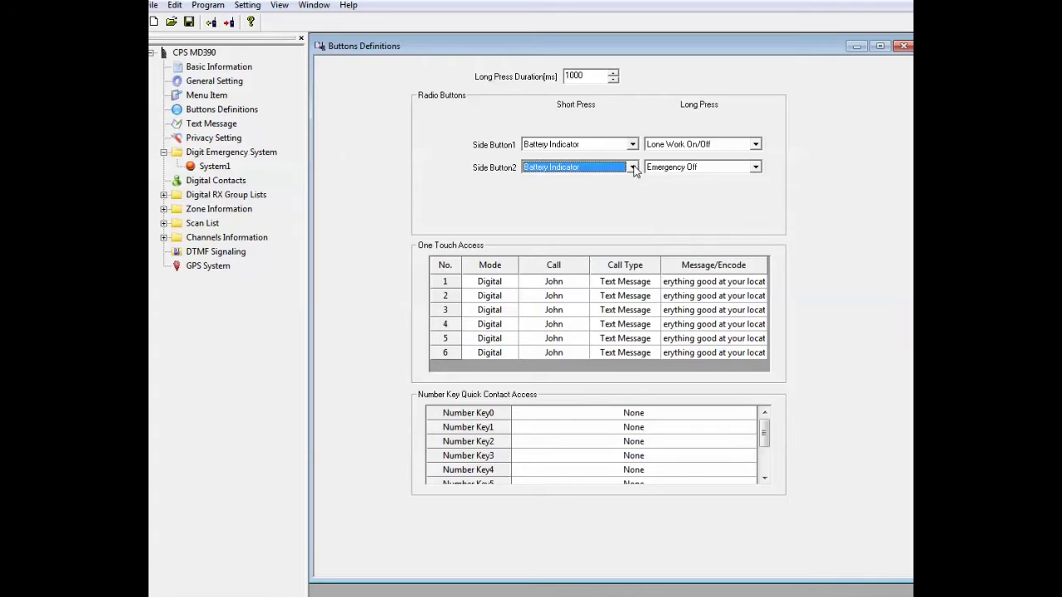
left_click(634, 169)
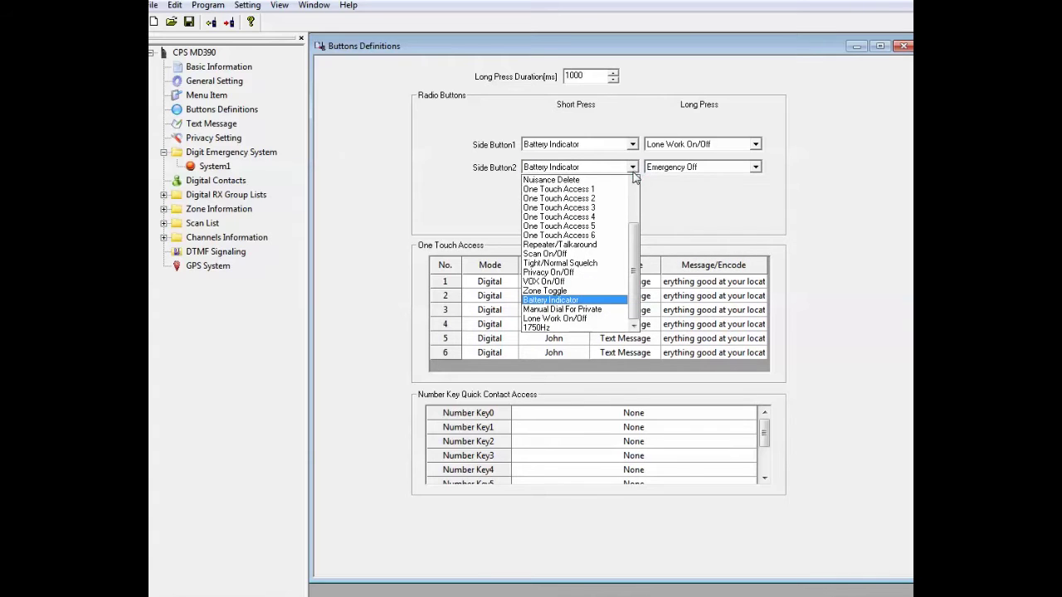
left_click_drag(633, 257, 635, 212)
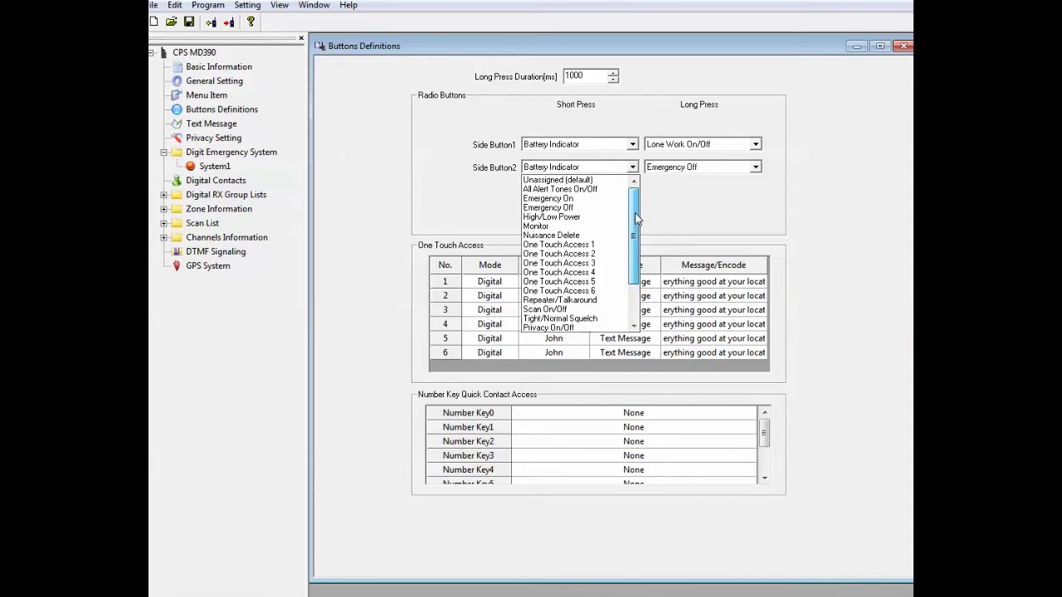
left_click(715, 219)
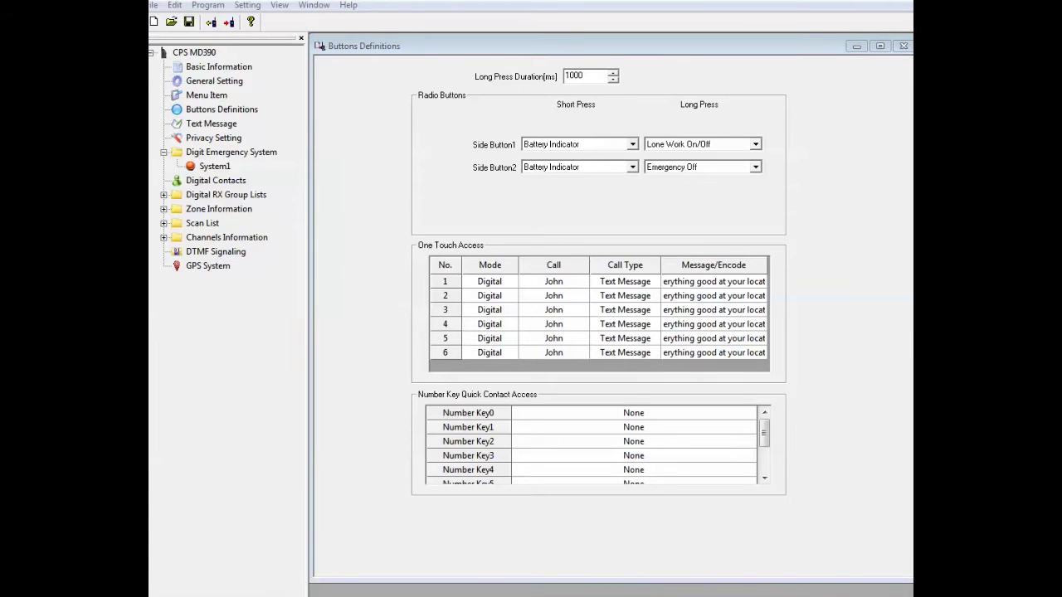
left_click_drag(912, 217, 621, 199)
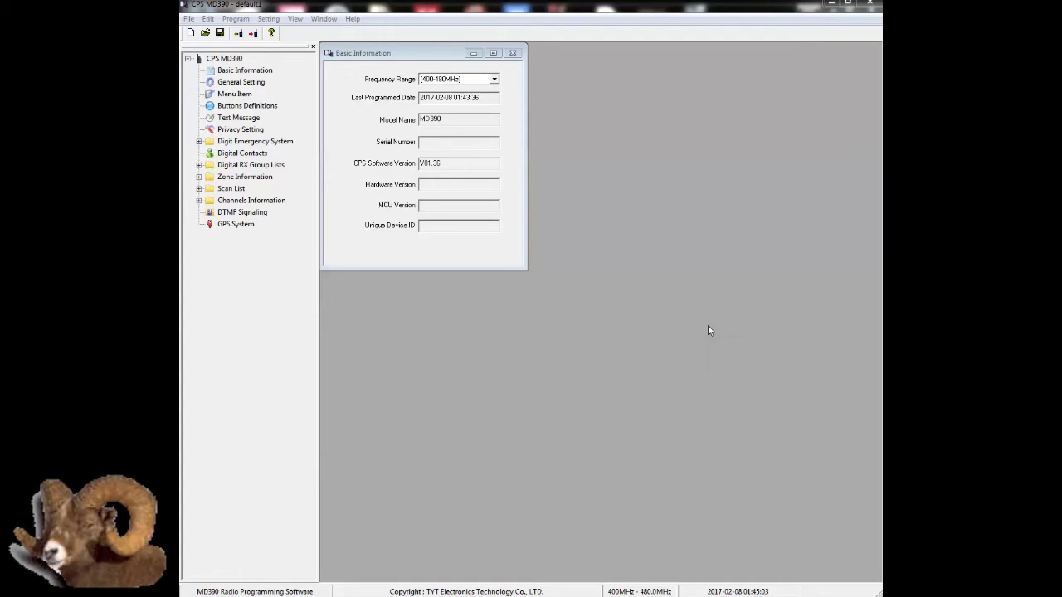
Set the radio's frequency range to 136-174MHz and accept that all data is cleared.
left_click(495, 79)
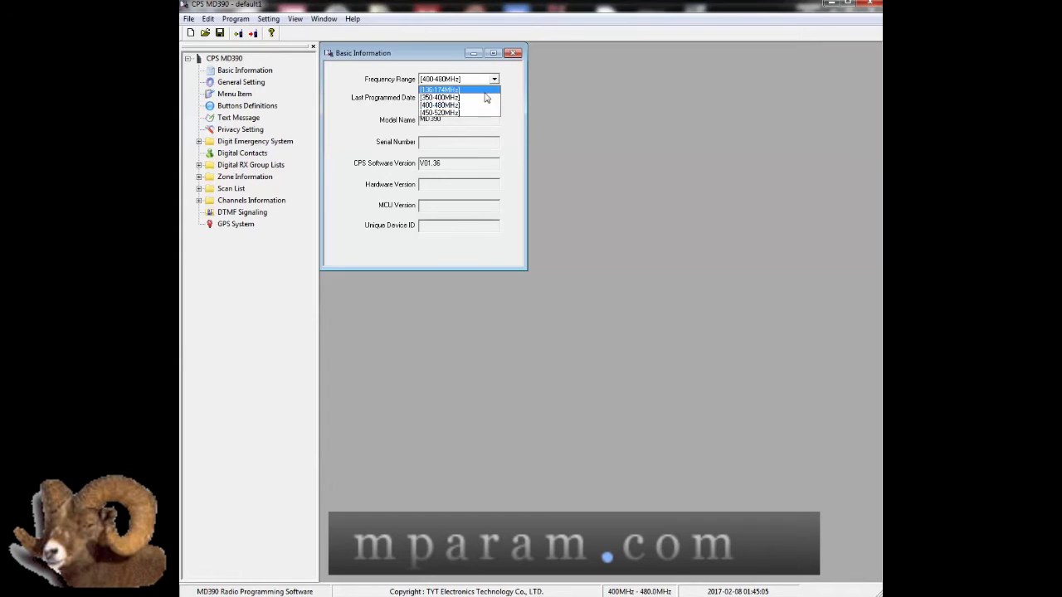
left_click(485, 89)
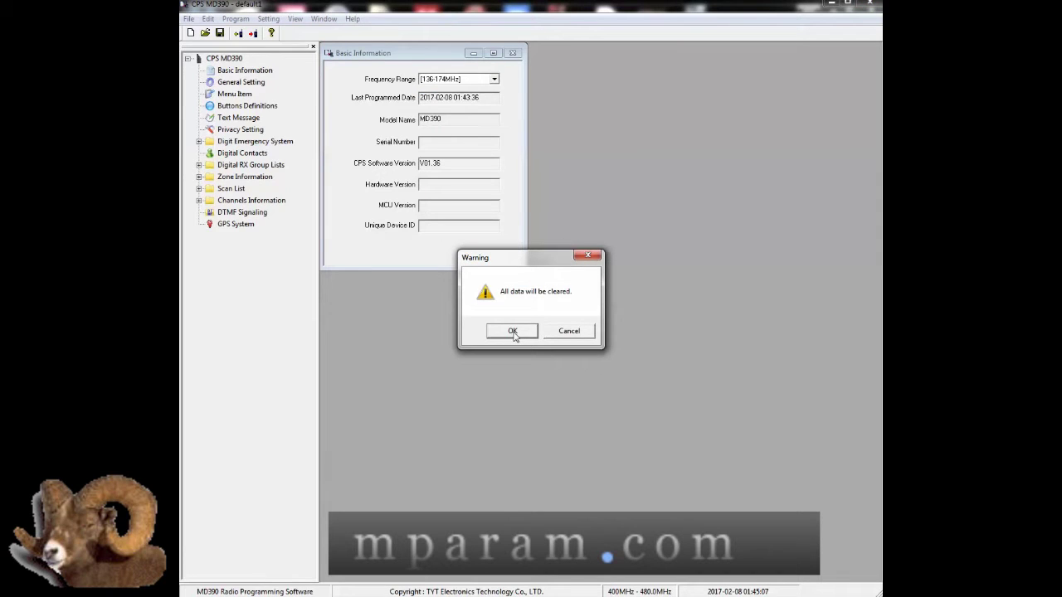
left_click(513, 331)
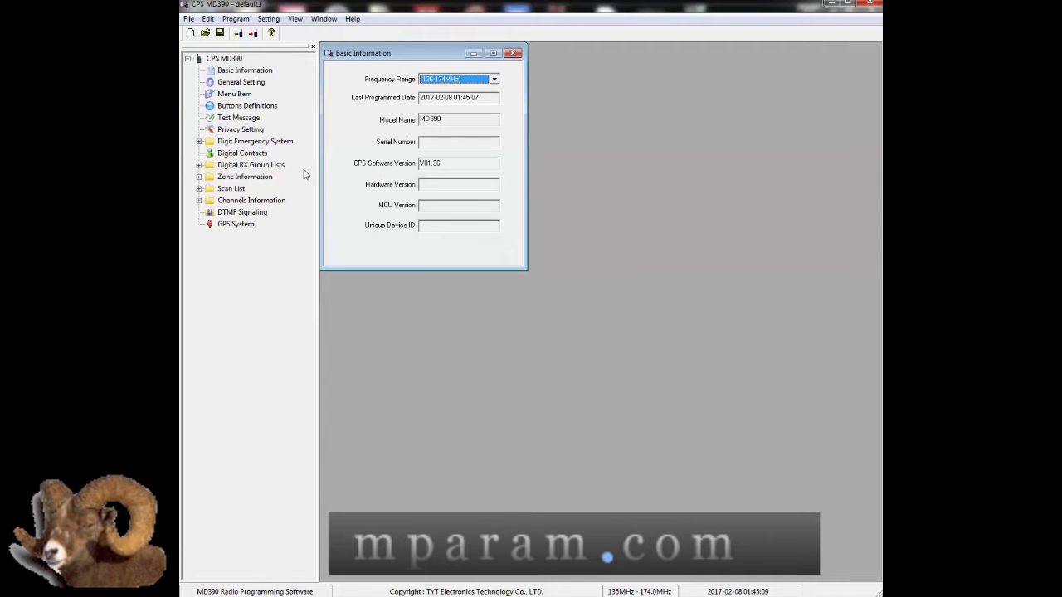
Review the Basic Information, General Setting, Menu Item, Buttons Definitions, Text Message and Privacy Setting pages.
left_click(218, 72)
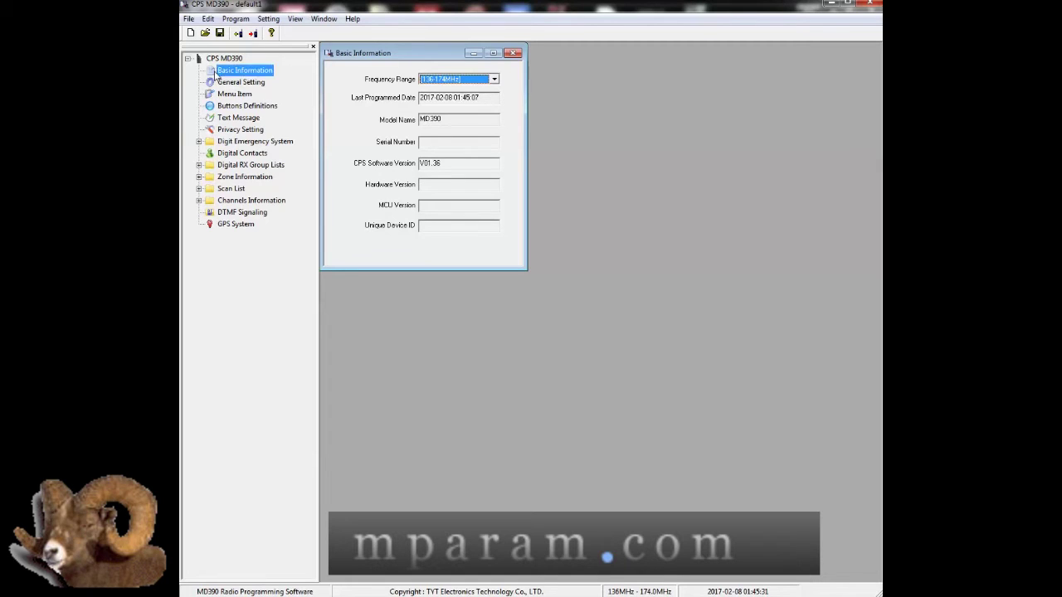
left_click(211, 83)
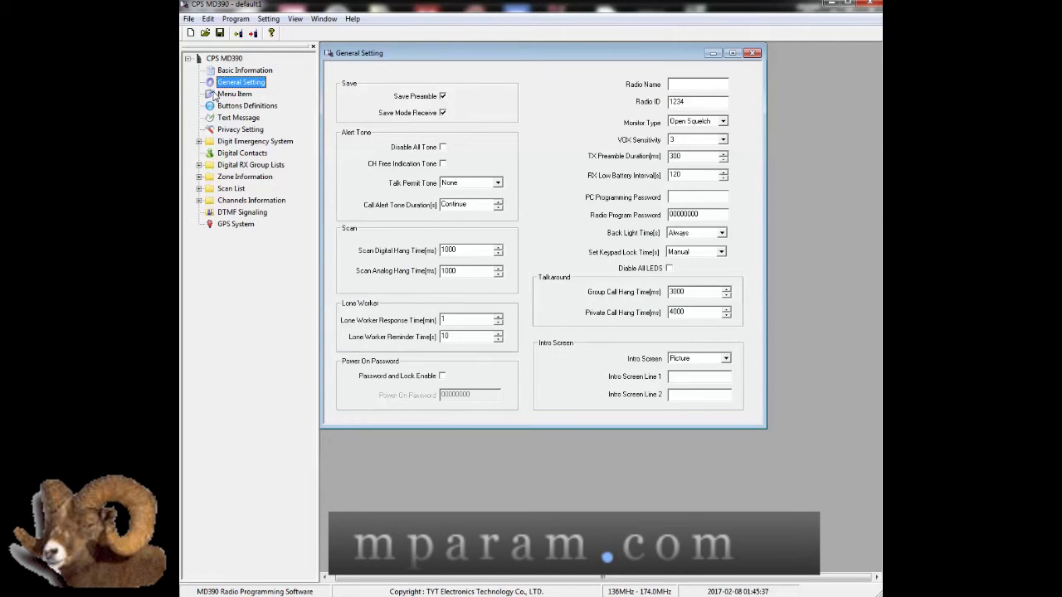
left_click(214, 96)
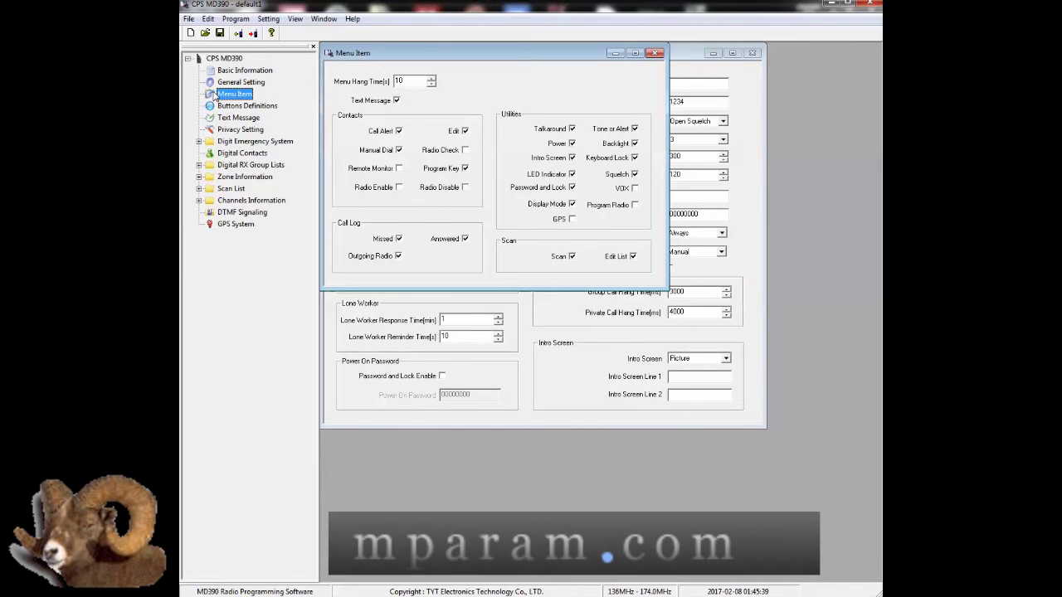
left_click(212, 108)
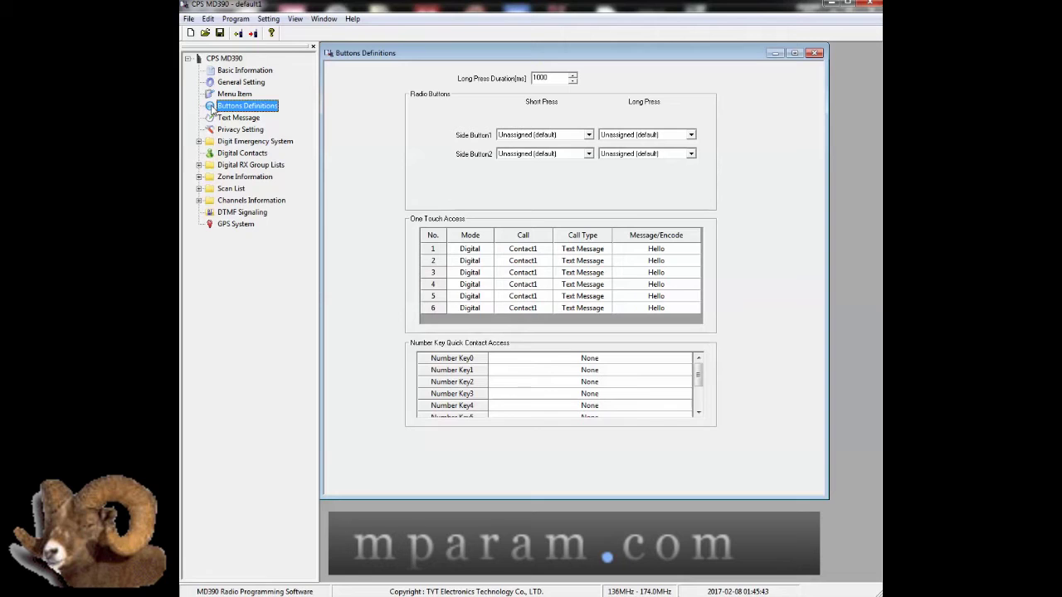
left_click(214, 121)
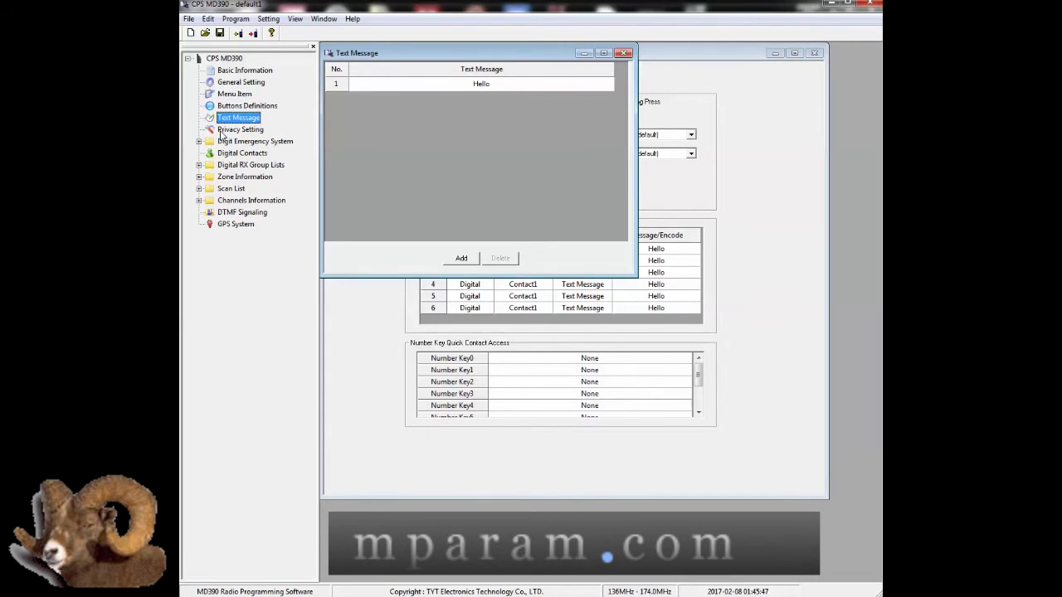
left_click(221, 130)
Review the emergency settings of System1, the Digital Contacts list and the members of GroupList1.
left_click(221, 142)
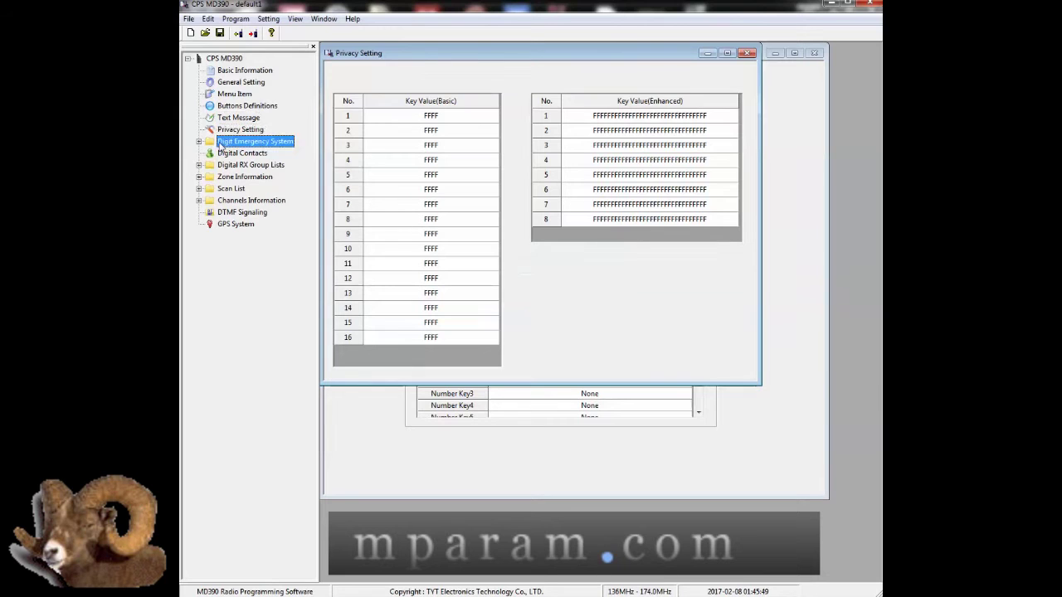
left_click(199, 141)
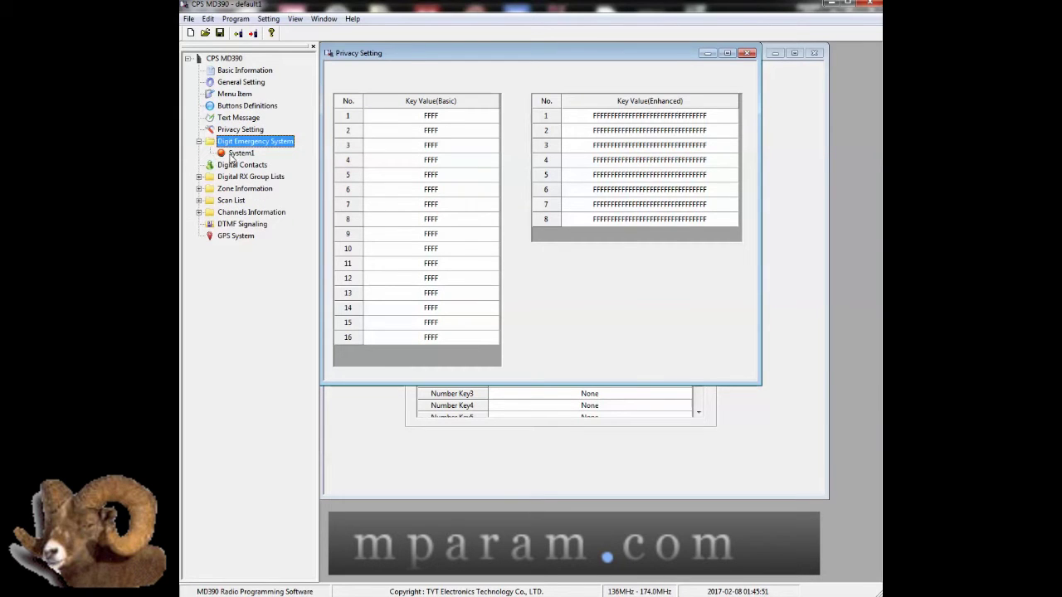
left_click(234, 155)
left_click(209, 167)
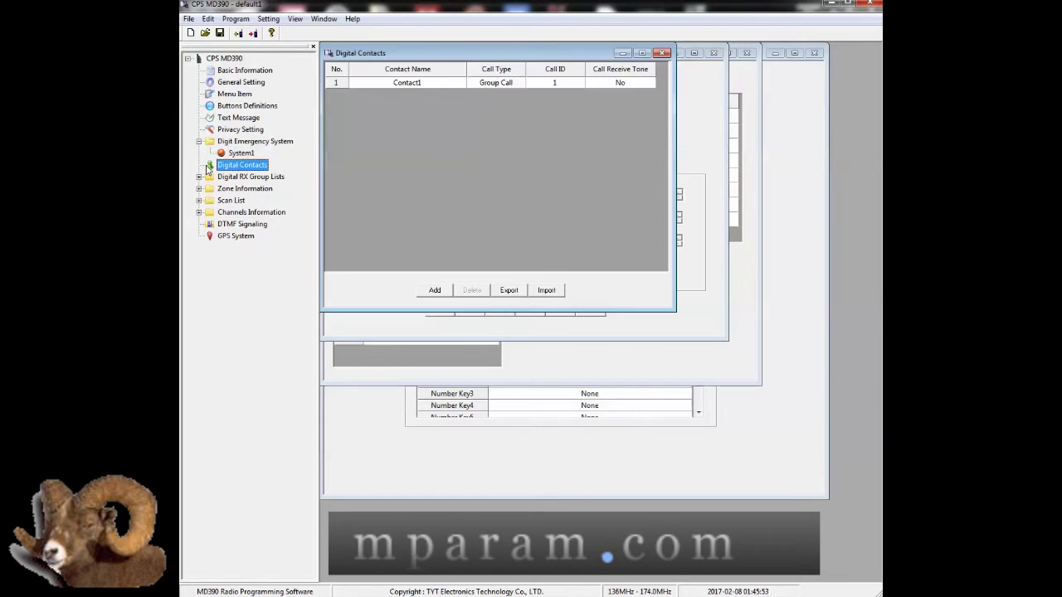
left_click(199, 176)
left_click(222, 179)
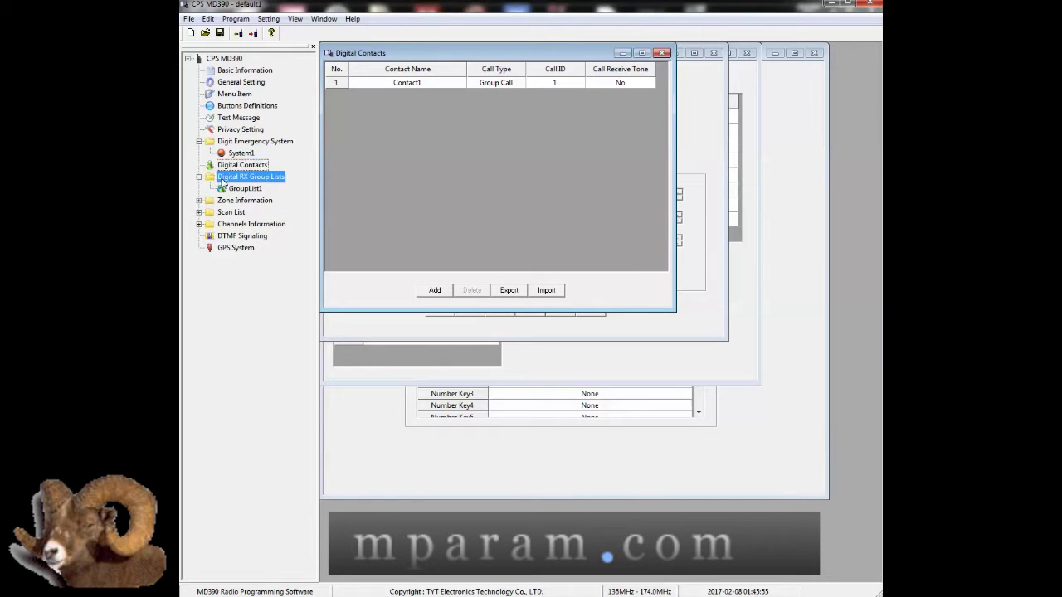
left_click(226, 189)
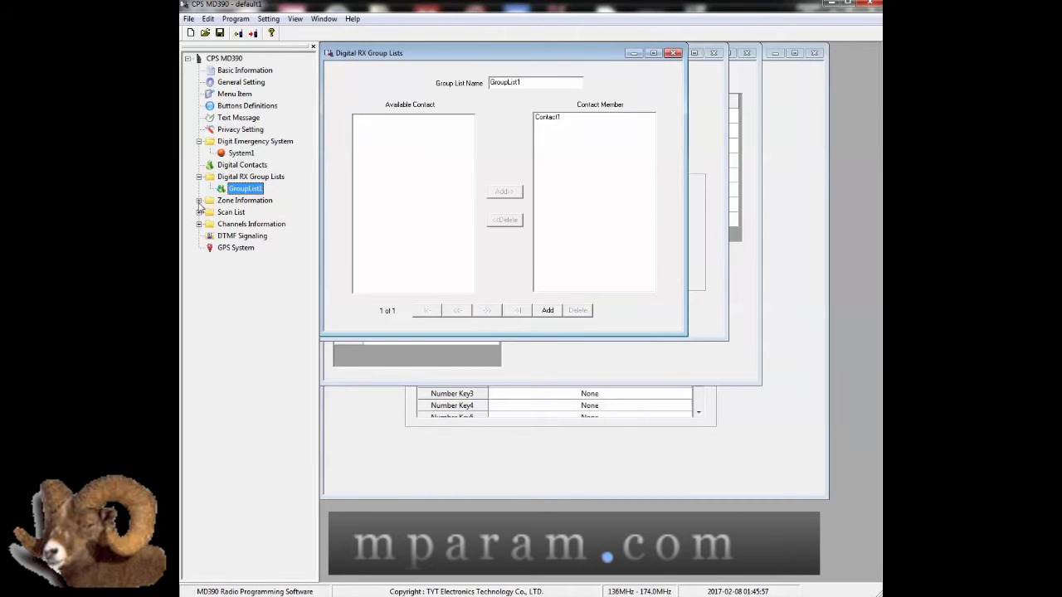
Review Zone1, ScanList1, the Channels Information entries, the DTMF Signaling settings and the GPS System settings.
double_click(228, 203)
left_click(232, 214)
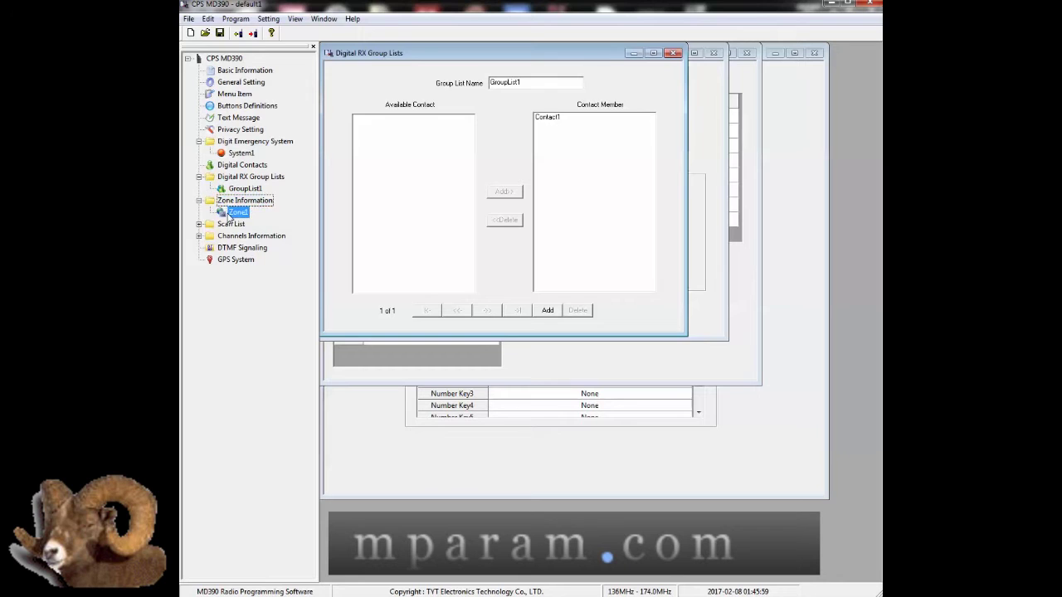
left_click(199, 224)
left_click(213, 225)
left_click(240, 237)
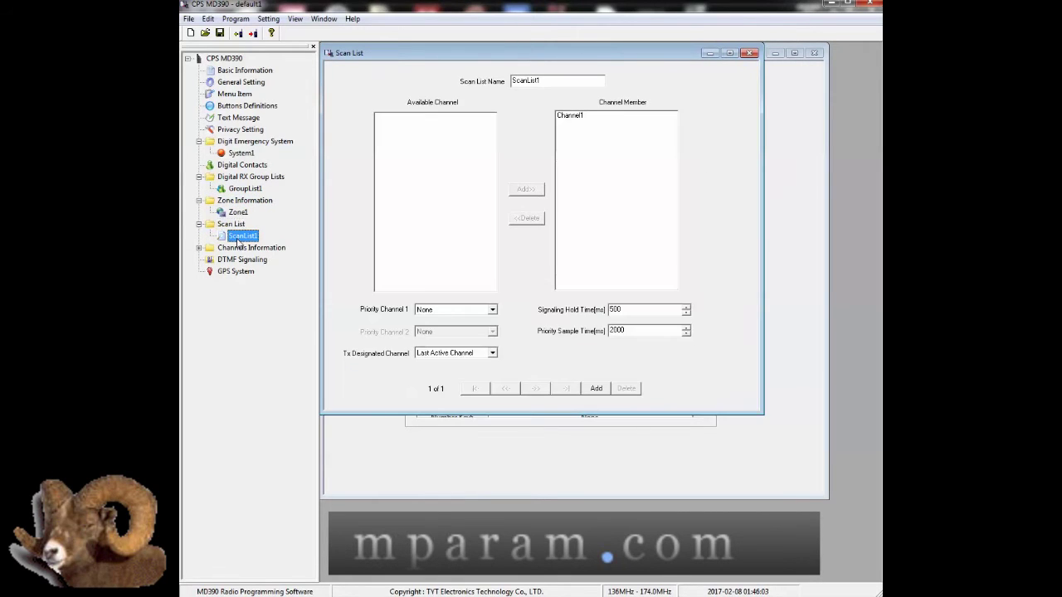
left_click(199, 248)
left_click(219, 249)
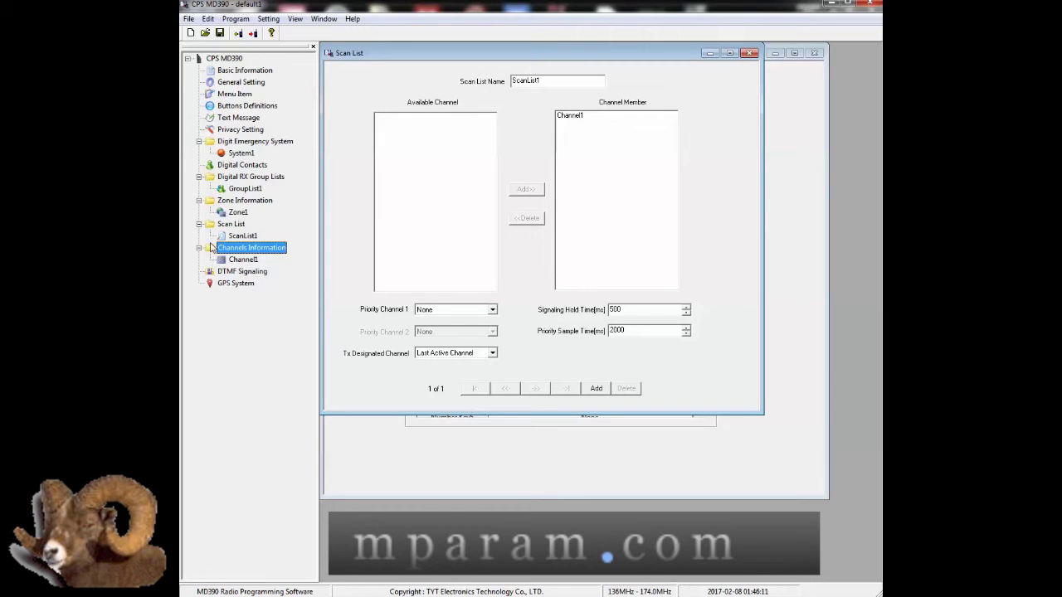
left_click(218, 203)
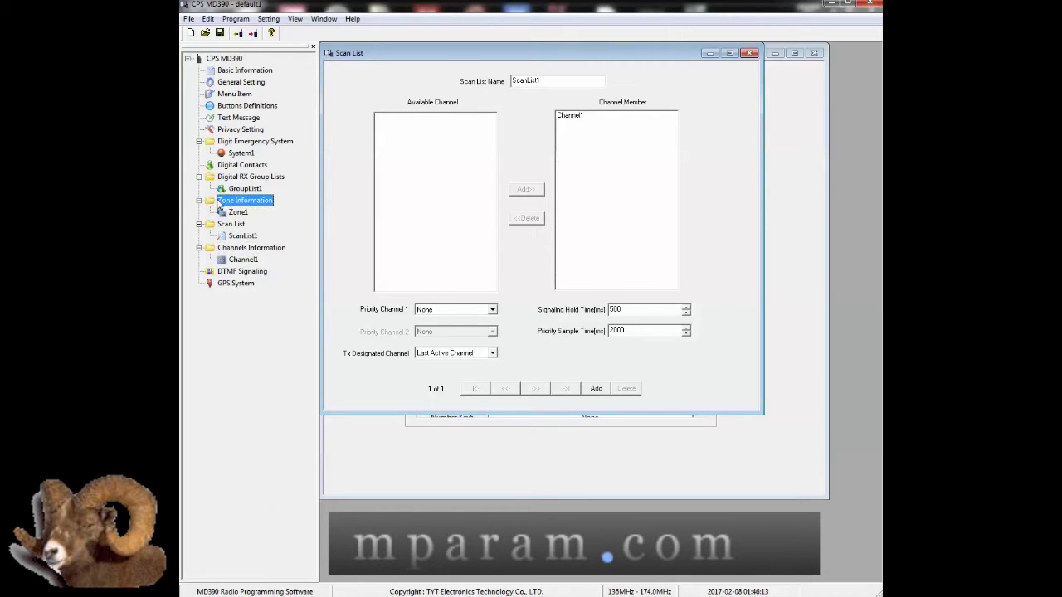
left_click(218, 274)
left_click(214, 284)
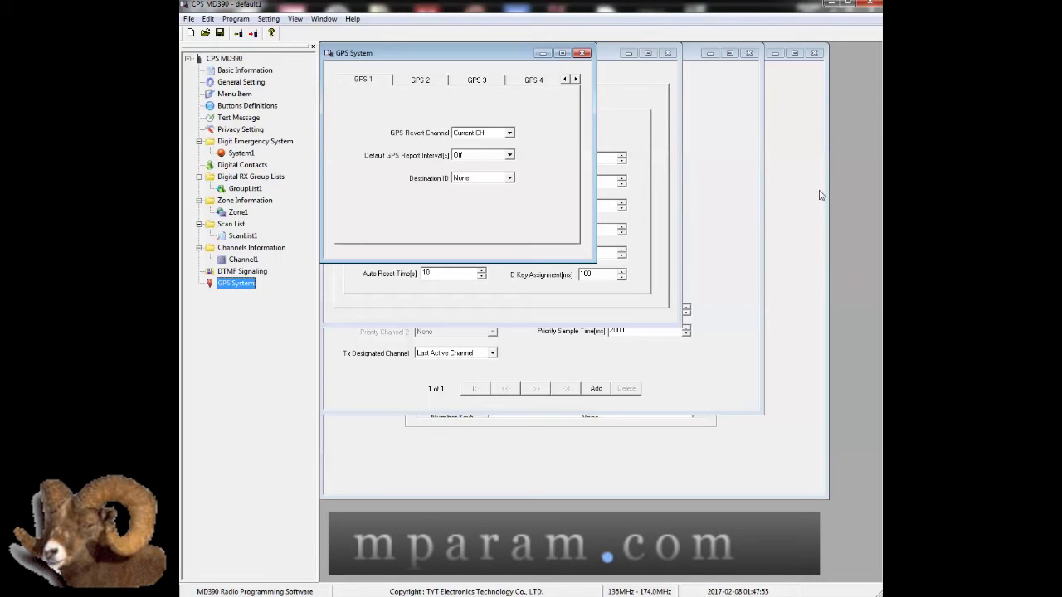
Close the radio programming software without saving the changes to default1.
left_click(872, 10)
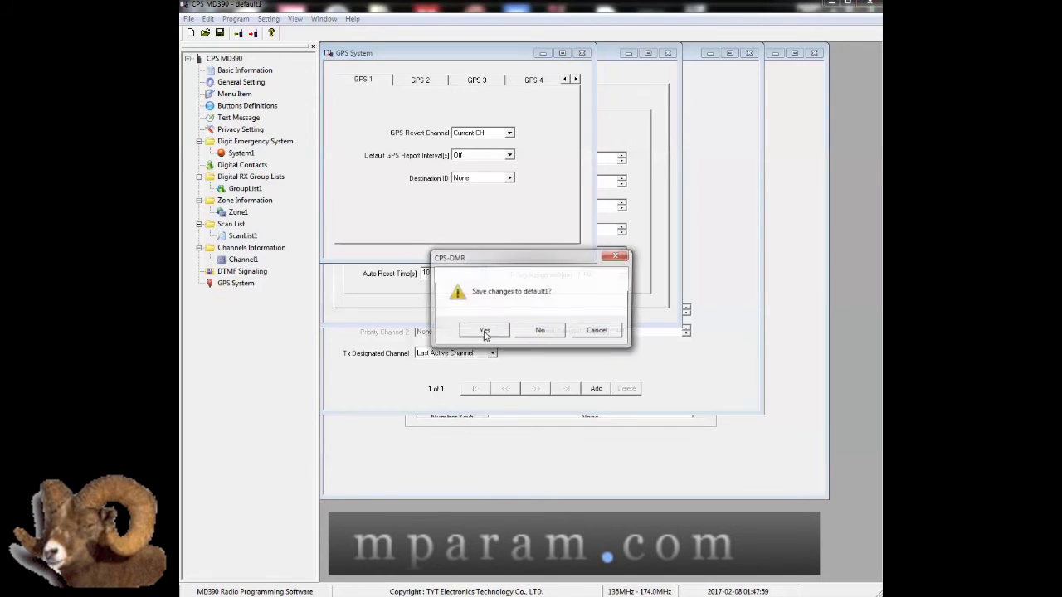
left_click(487, 332)
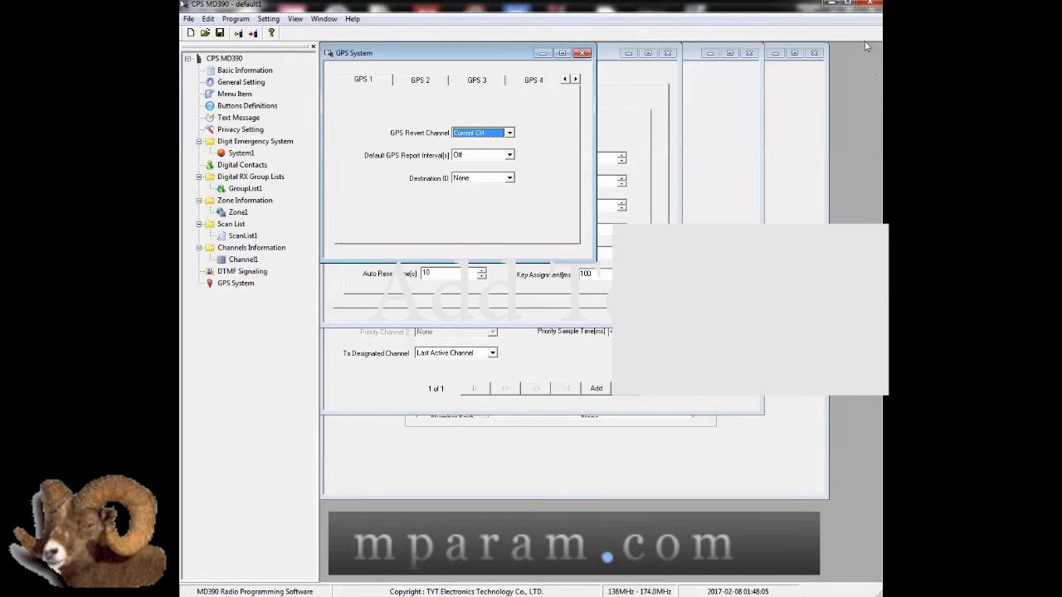
left_click(870, 3)
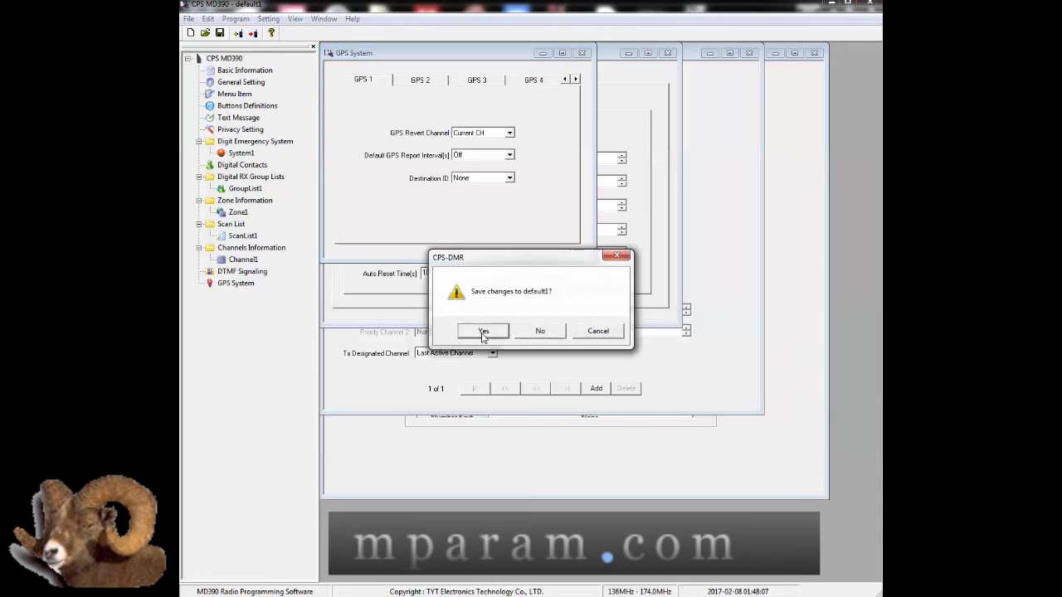
left_click(538, 331)
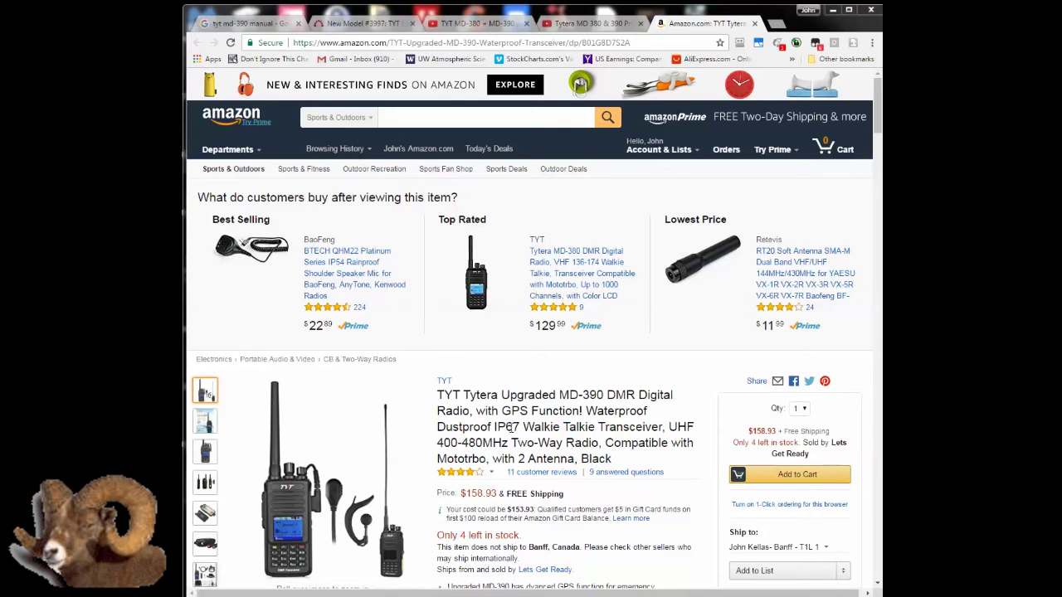
Read the customer reviews of the TYT Tytera MD-390 radio on its Amazon product page.
left_click(543, 472)
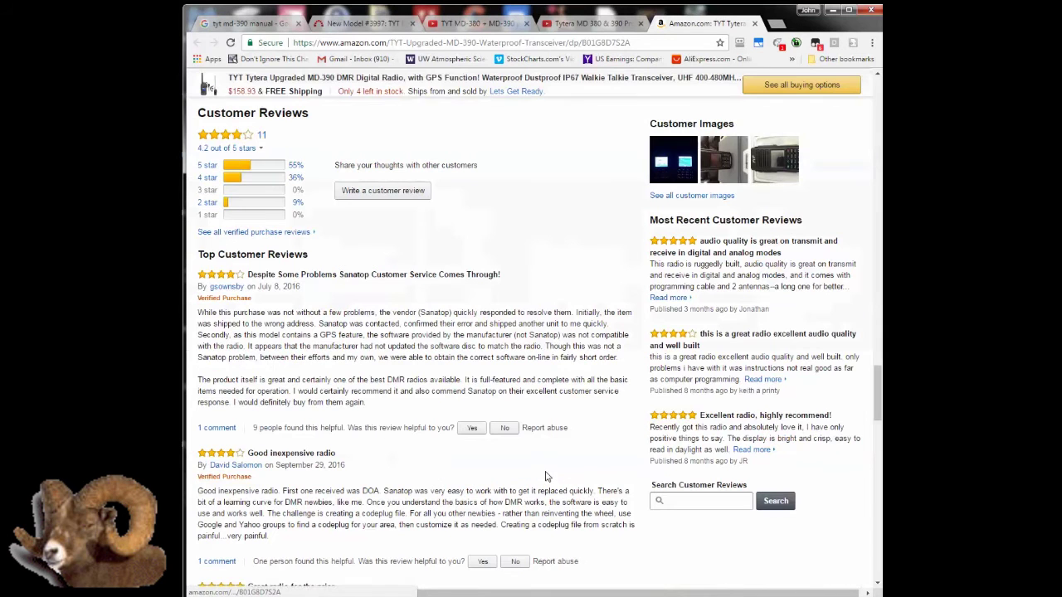
scroll(531, 246, "up", 2)
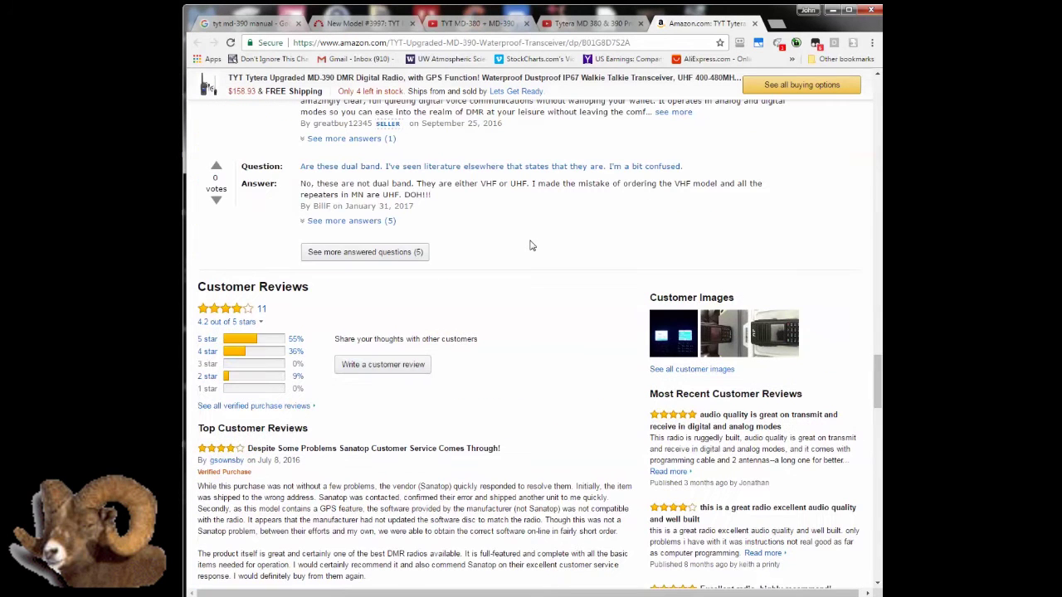
scroll(532, 246, "down", 3)
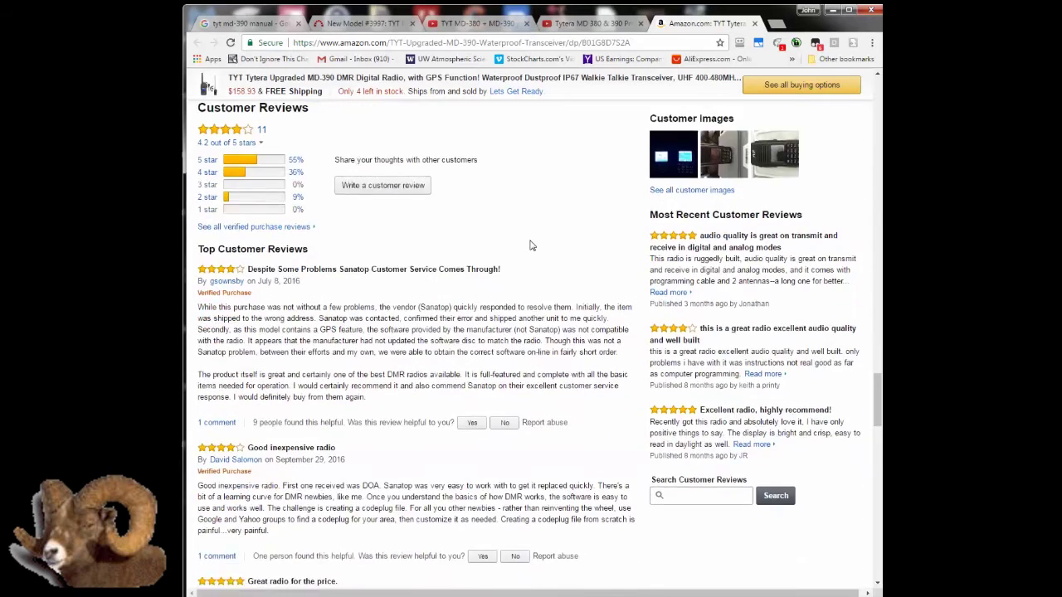
scroll(532, 245, "down", 1)
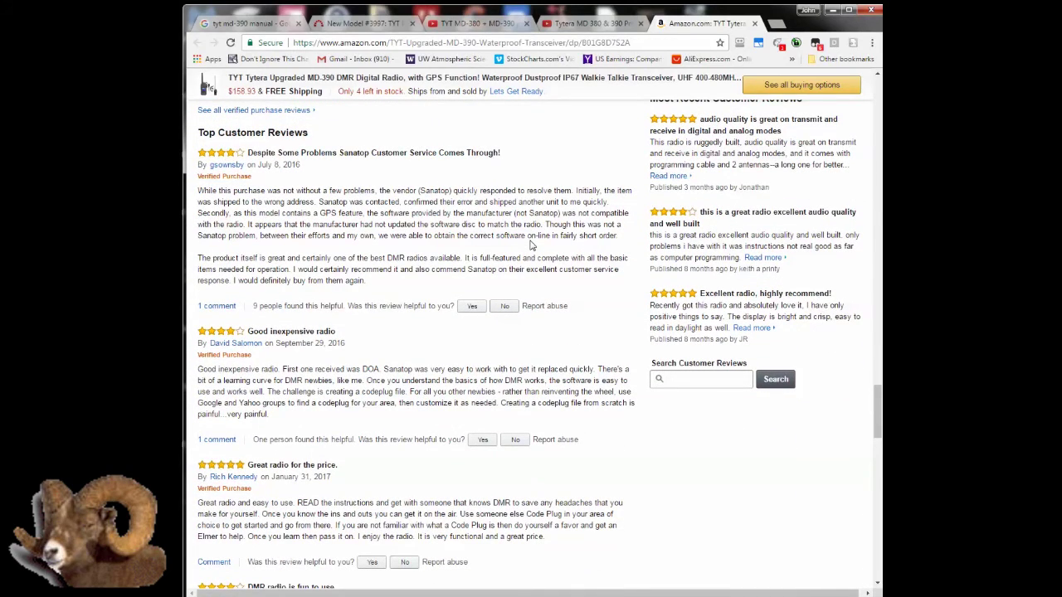
scroll(532, 245, "down", 3)
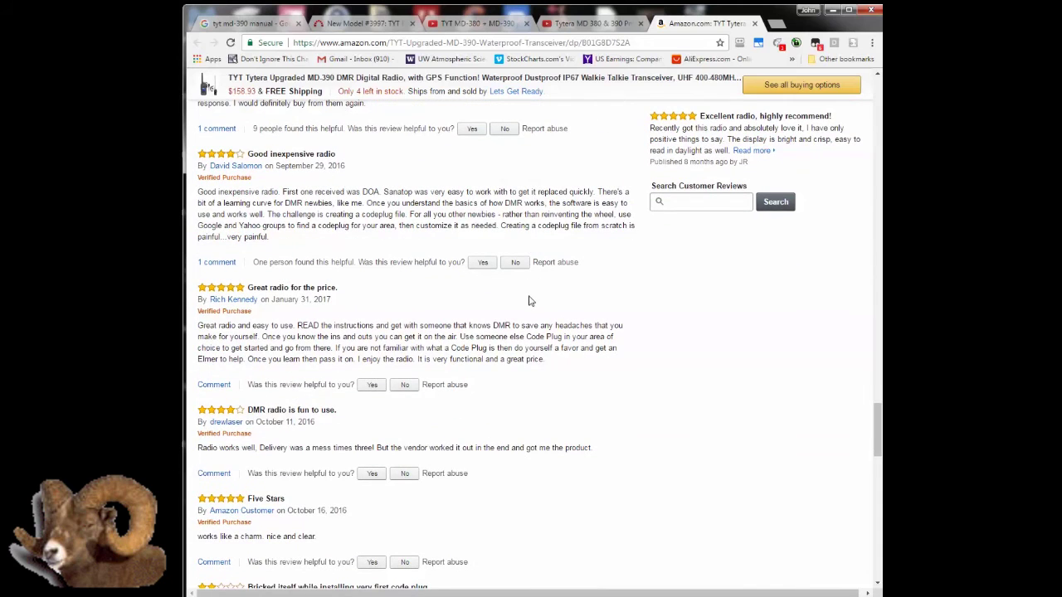
scroll(531, 302, "down", 5)
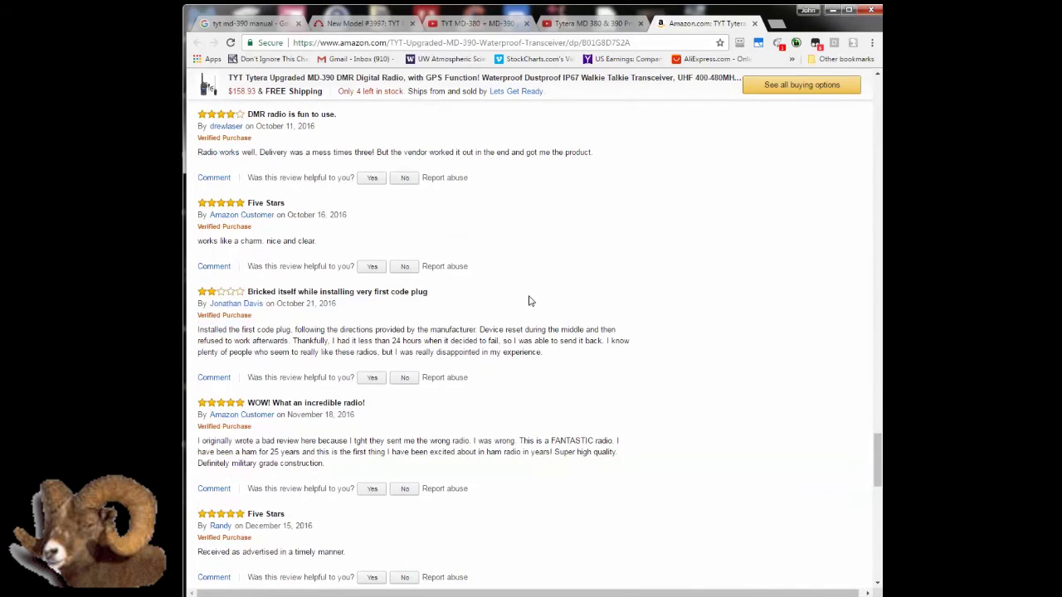
scroll(531, 290, "down", 1)
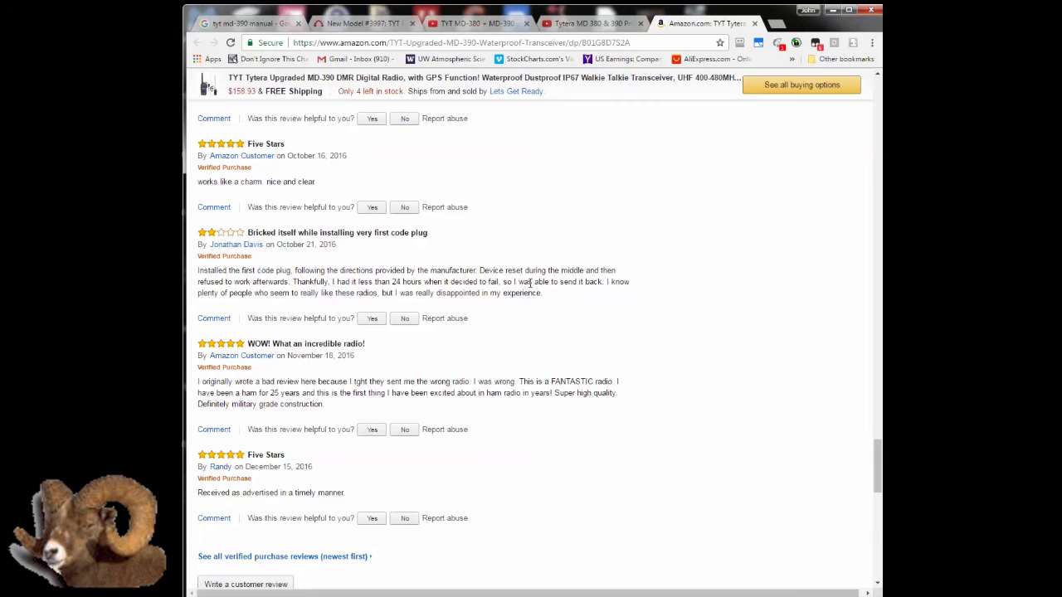
Look through the remaining customer reviews of the TYT MD-390 radio and close its Amazon page.
scroll(531, 282, "down", 3)
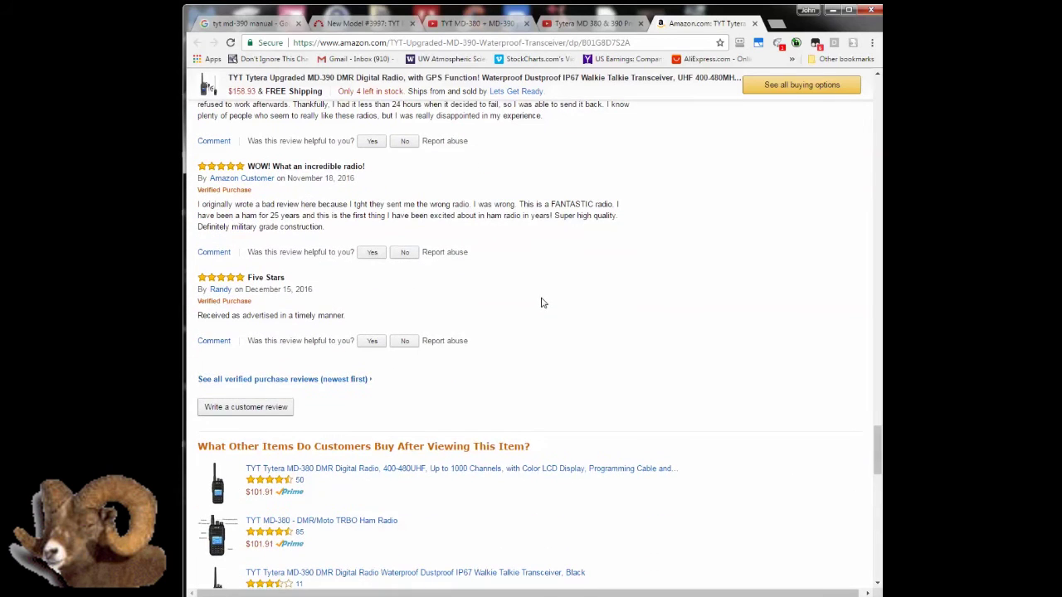
scroll(540, 302, "up", 10)
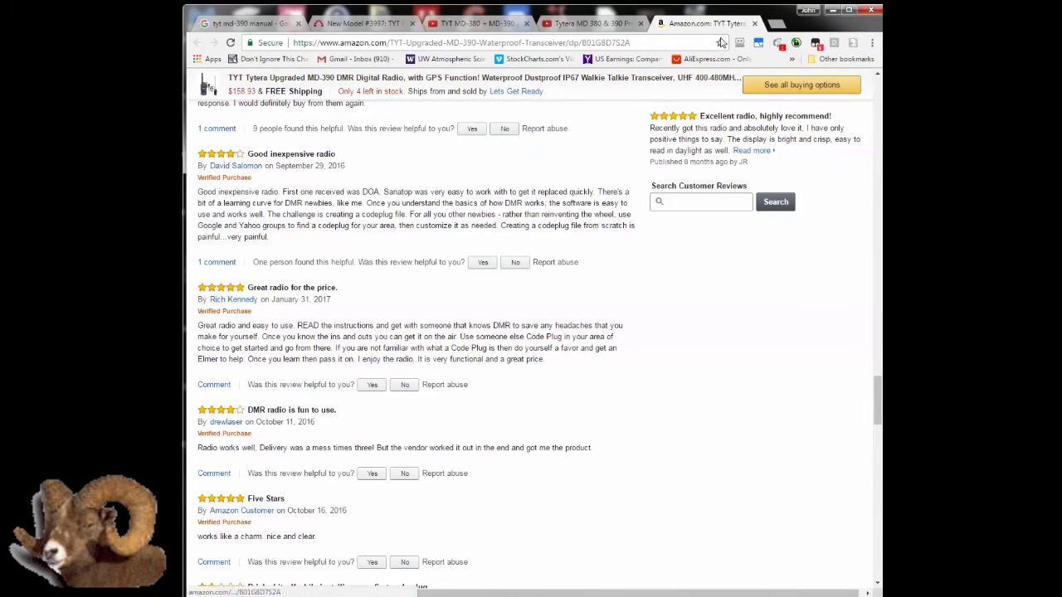
left_click(754, 23)
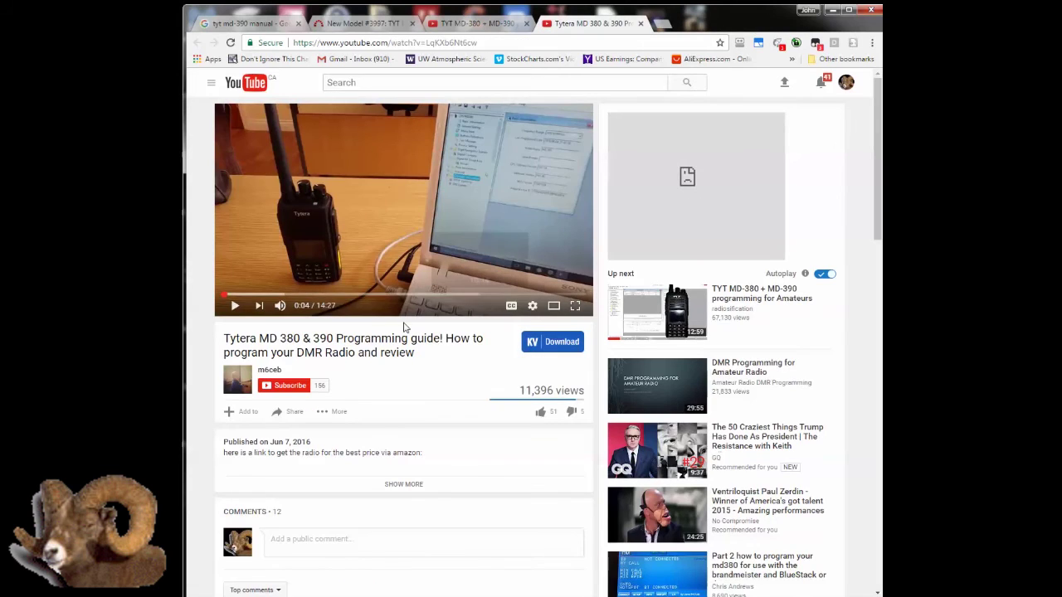
Play part of the Tytera MD 380 & 390 programming guide video, close its page and play "TYT MD-380 + MD-390 programming for Amateurs".
left_click(235, 306)
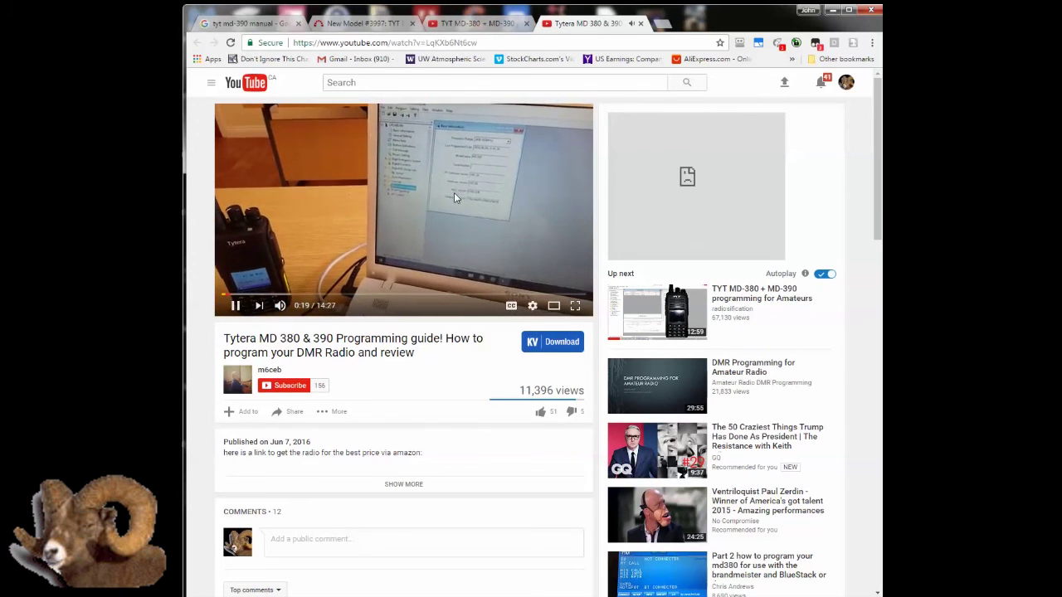
left_click(641, 24)
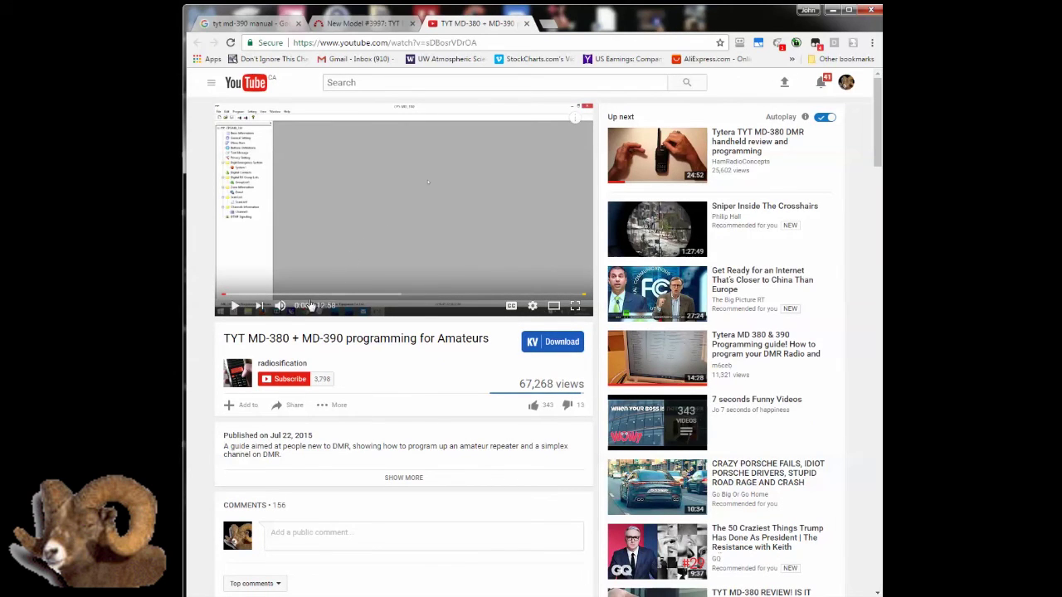
left_click(235, 307)
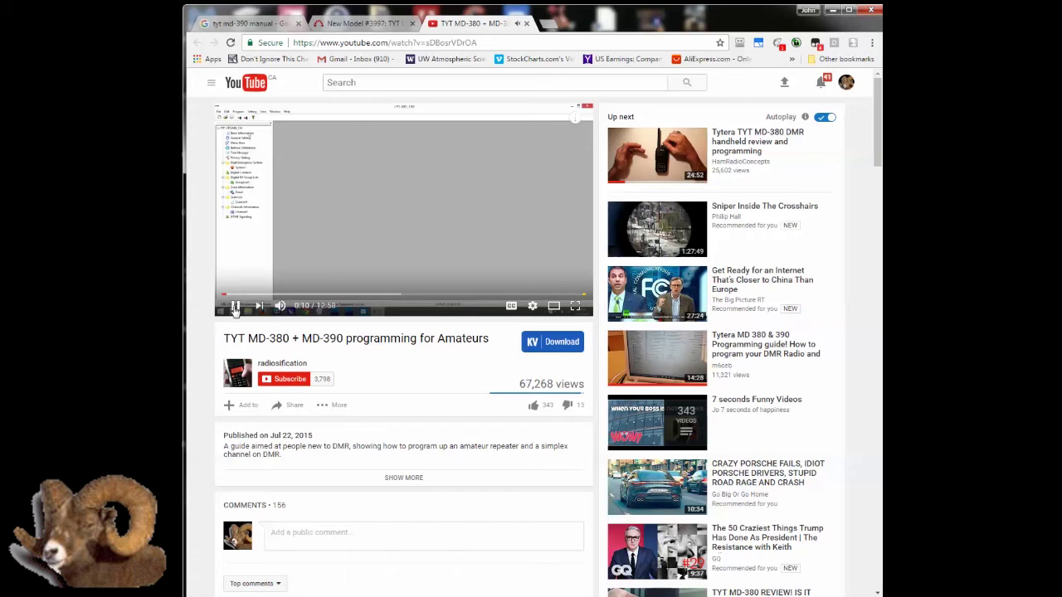